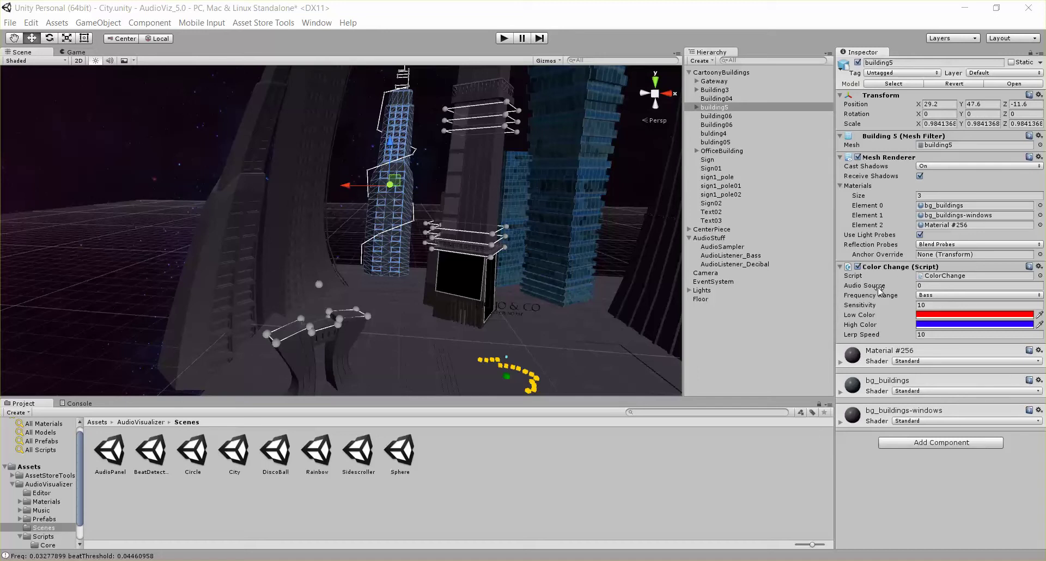
- Open the AudioVisualizer Scenes folder and select the building5 middle tower in the city scene
{"action": "left_click", "coordinate": [58, 484]}
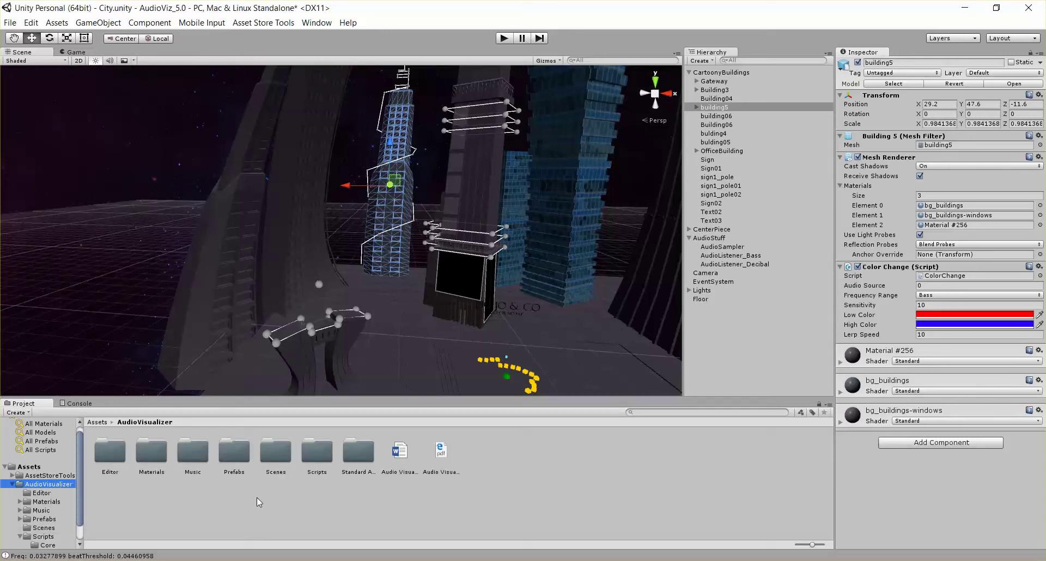
{"action": "double_click", "coordinate": [276, 452]}
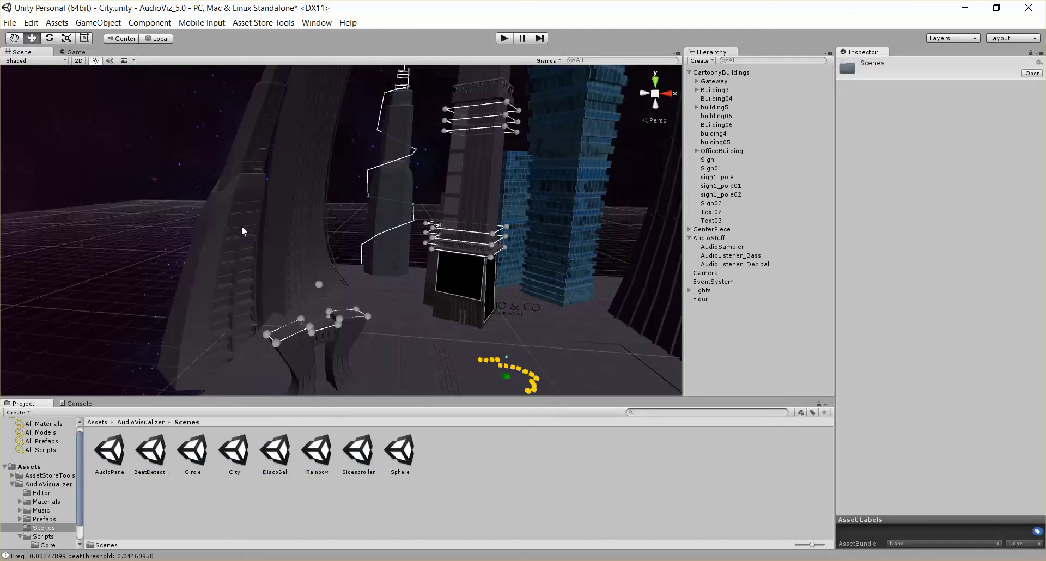
{"action": "left_click", "coordinate": [256, 226]}
{"action": "left_click", "coordinate": [343, 206]}
{"action": "left_click", "coordinate": [403, 177]}
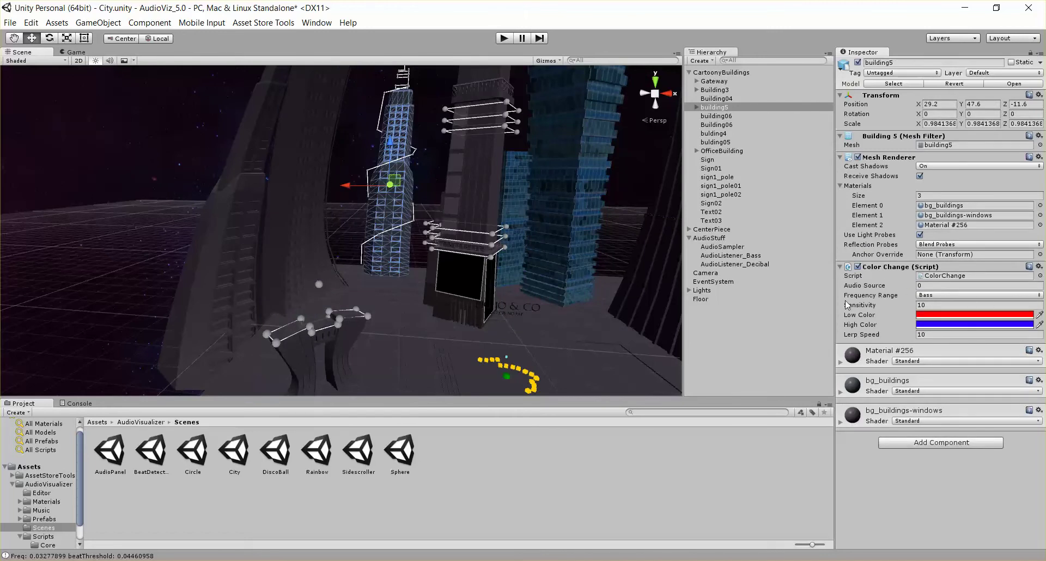
- Run and stop the city scene, then select Building06 and keep its frequency range at Bass
{"action": "left_click", "coordinate": [504, 39]}
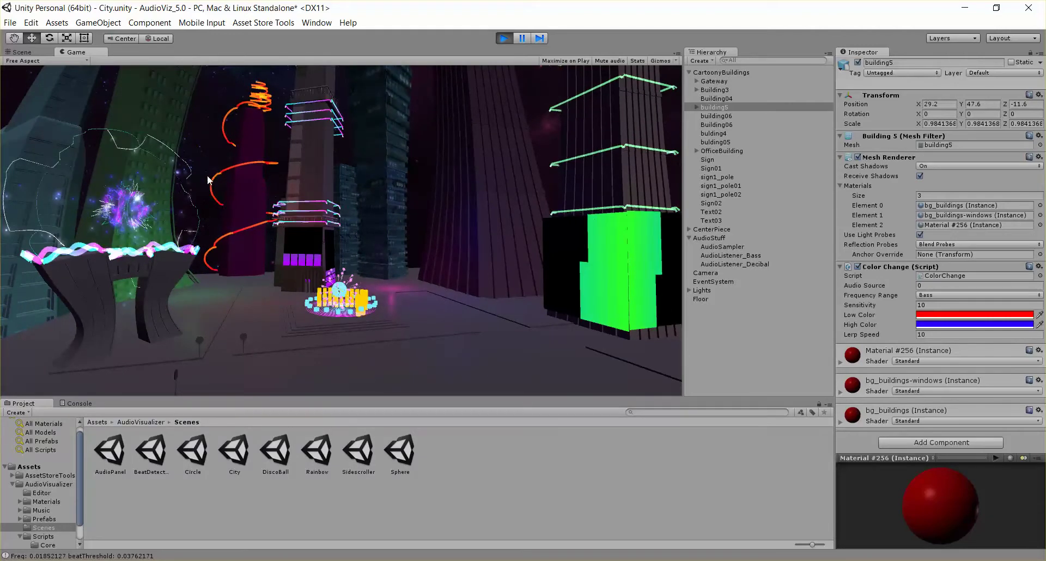
{"action": "left_click", "coordinate": [504, 38]}
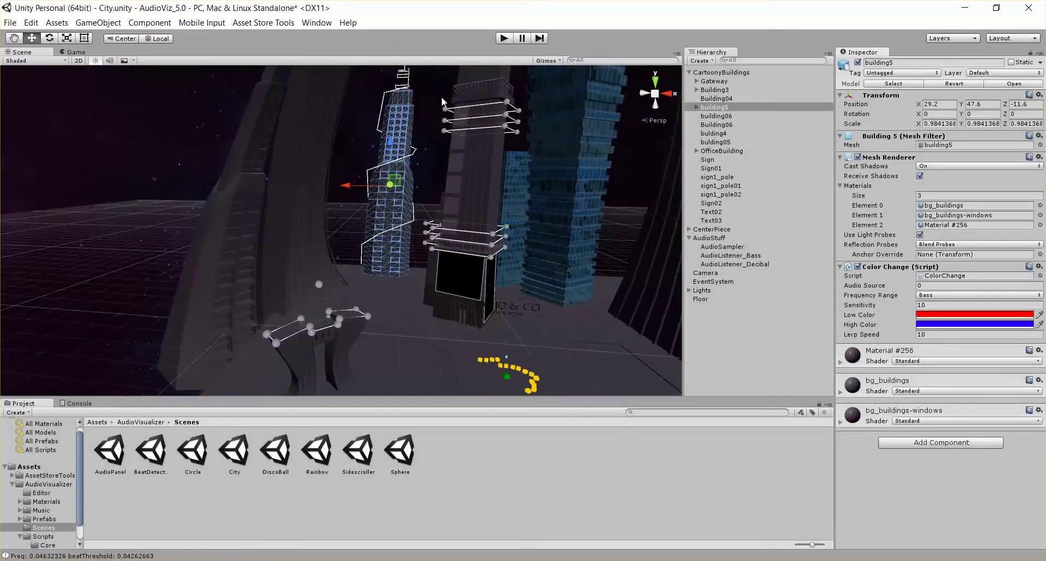
{"action": "left_click", "coordinate": [305, 184]}
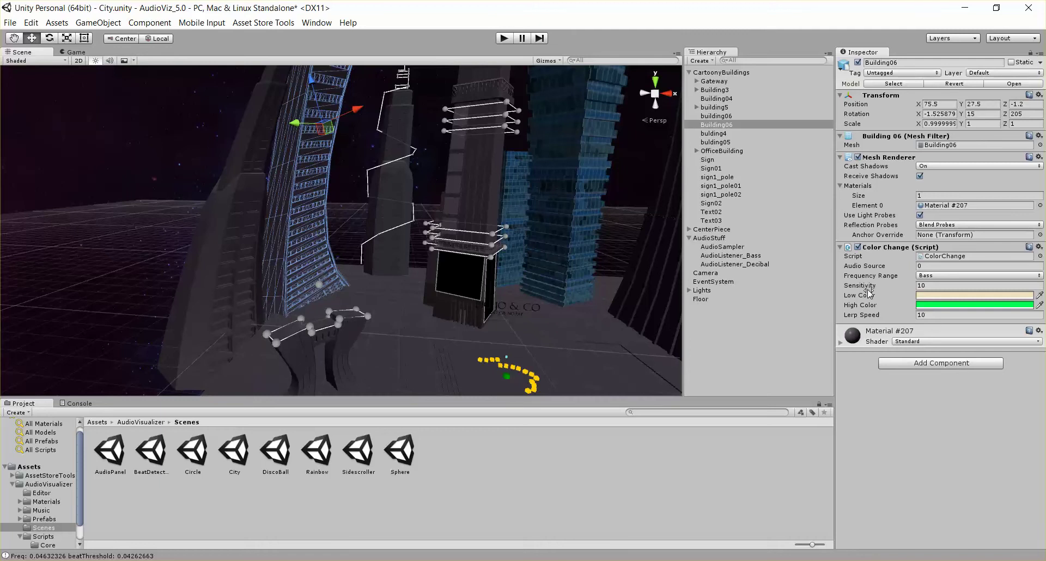
{"action": "left_click", "coordinate": [930, 276]}
{"action": "left_click", "coordinate": [932, 299]}
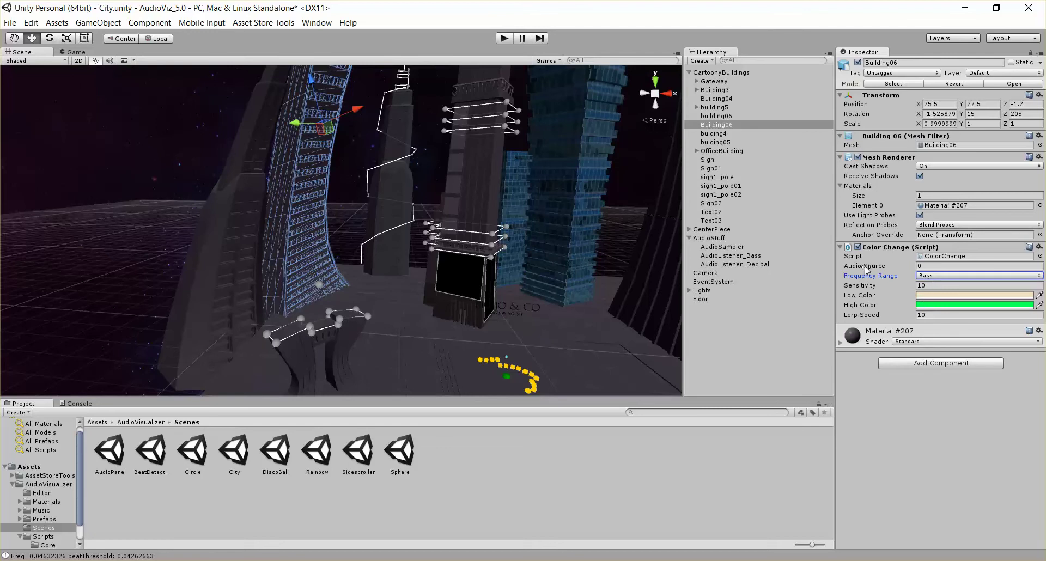
- Inspect AudioSampler's Audio Source component, then reselect the curved Building06 tower
{"action": "left_click", "coordinate": [729, 248]}
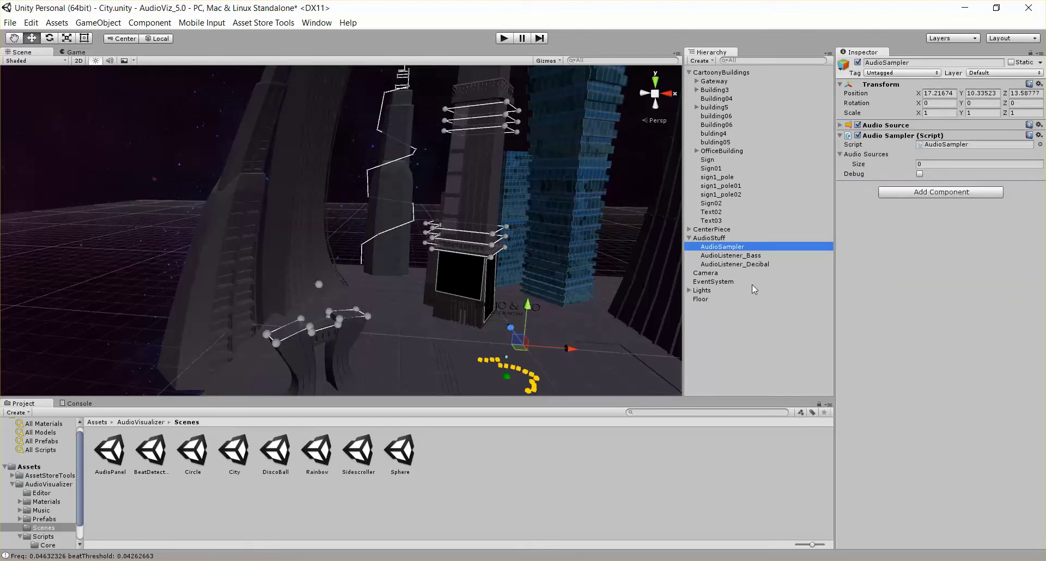
{"action": "left_click", "coordinate": [840, 130]}
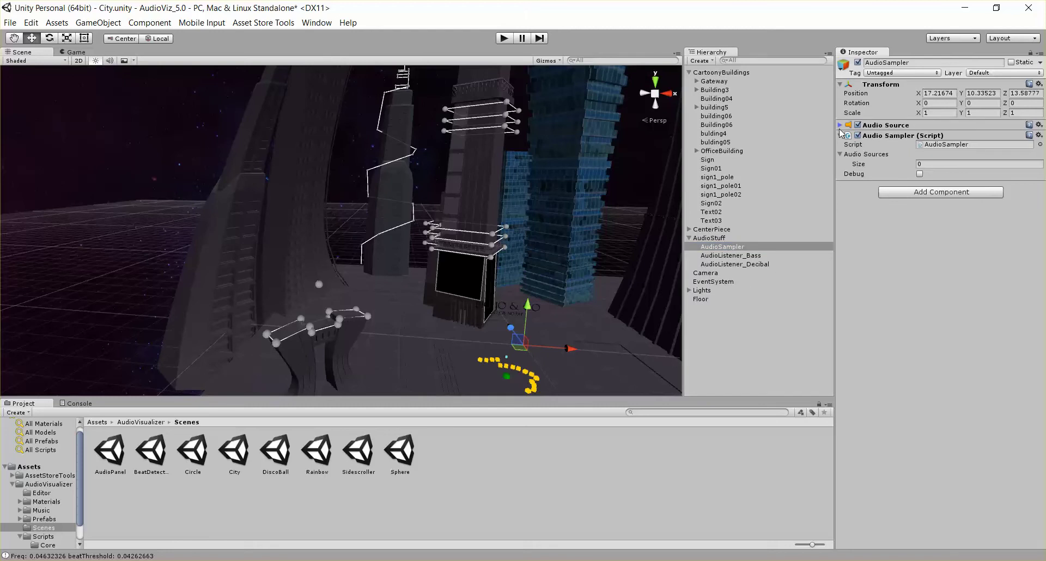
{"action": "left_click", "coordinate": [839, 128]}
{"action": "left_click", "coordinate": [840, 126]}
{"action": "left_click", "coordinate": [302, 194]}
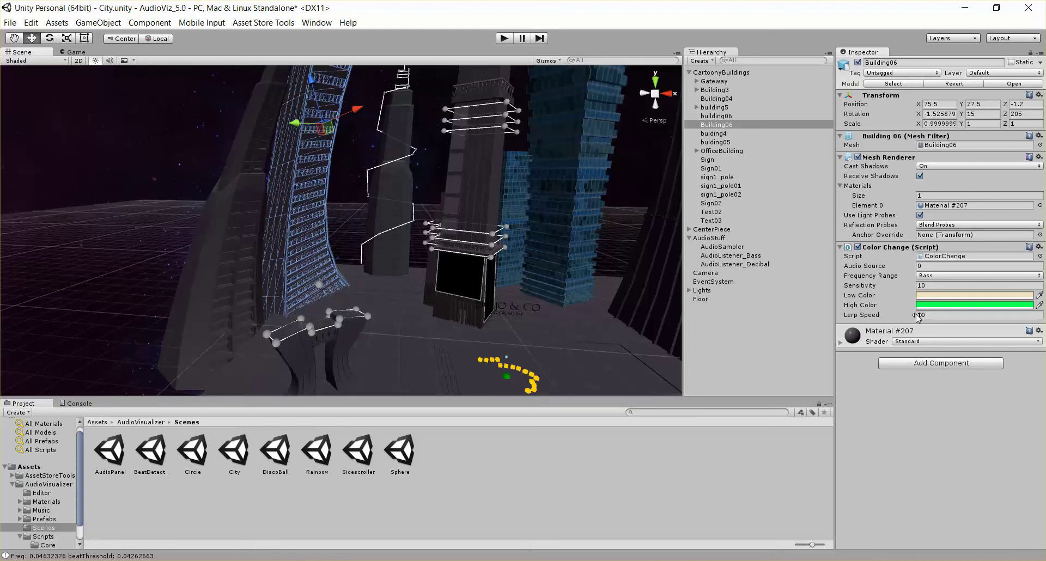
- Play the city scene, select building06 and building5 while it runs, then watch the Game view
{"action": "left_click", "coordinate": [504, 38]}
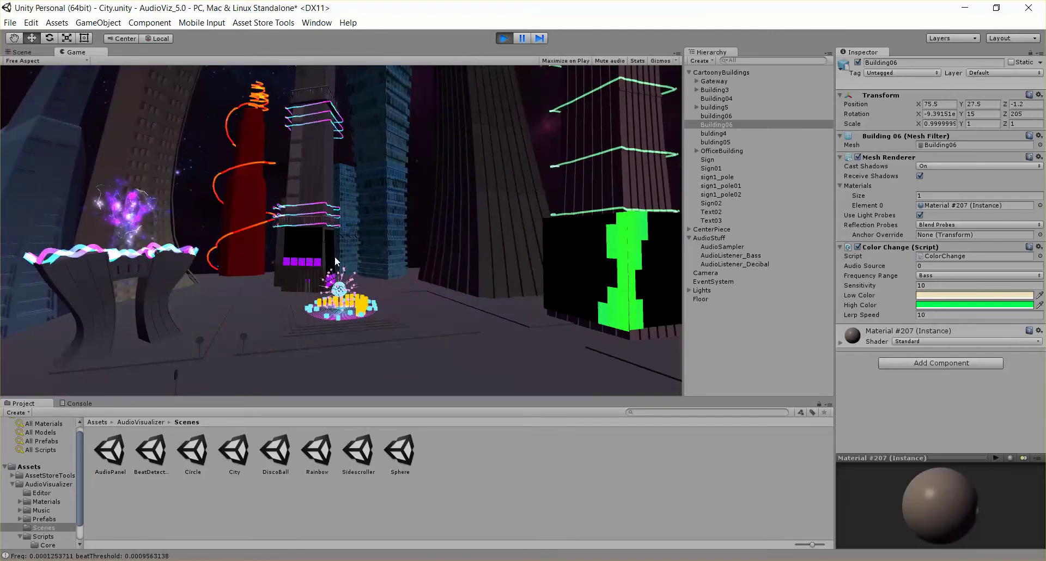
{"action": "left_click", "coordinate": [22, 52]}
{"action": "left_click", "coordinate": [236, 234]}
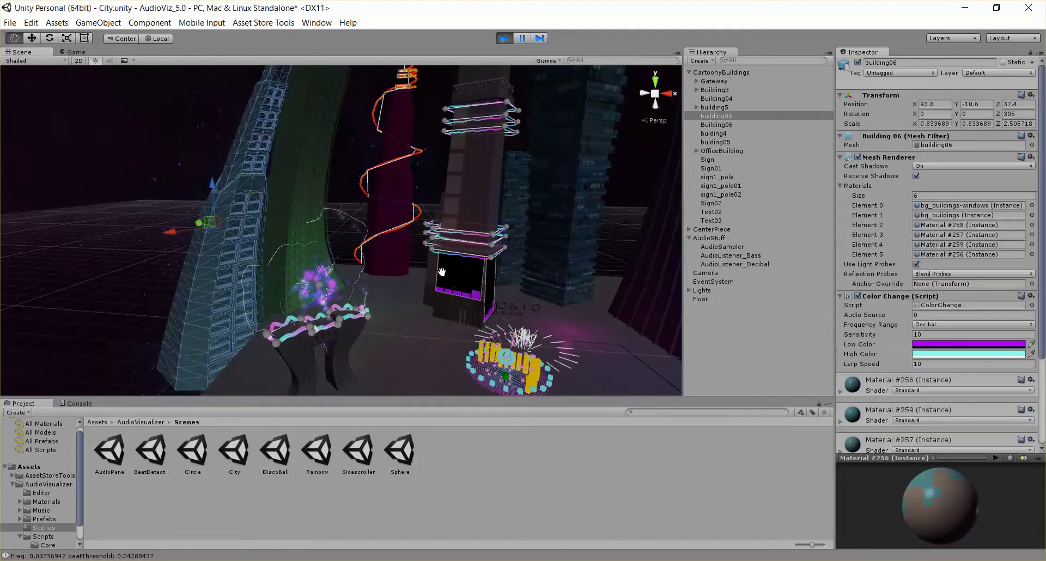
{"action": "middle_click_drag", "start_coordinate": [417, 302], "coordinate": [409, 256]}
{"action": "left_click", "coordinate": [403, 159]}
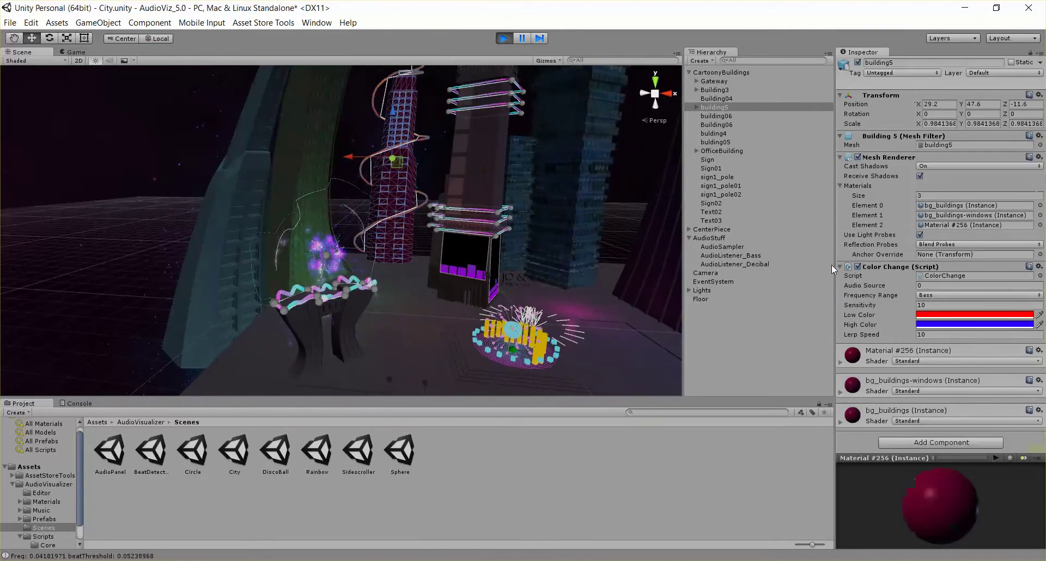
{"action": "left_click", "coordinate": [72, 53]}
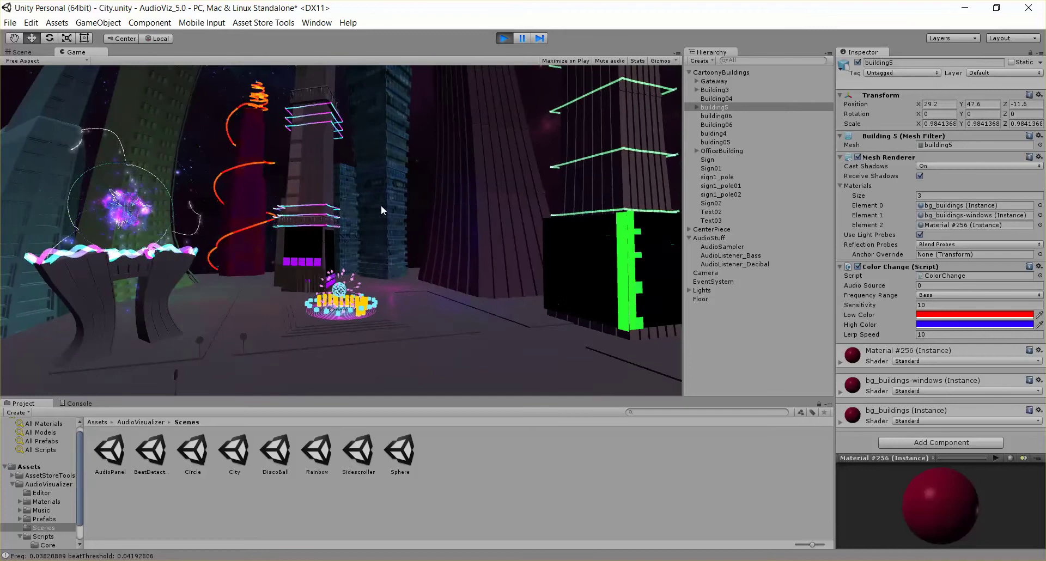
- Select the blue wireframe building05 to show its Material Change script, then stop play mode
{"action": "key", "text": "ctrl+1"}
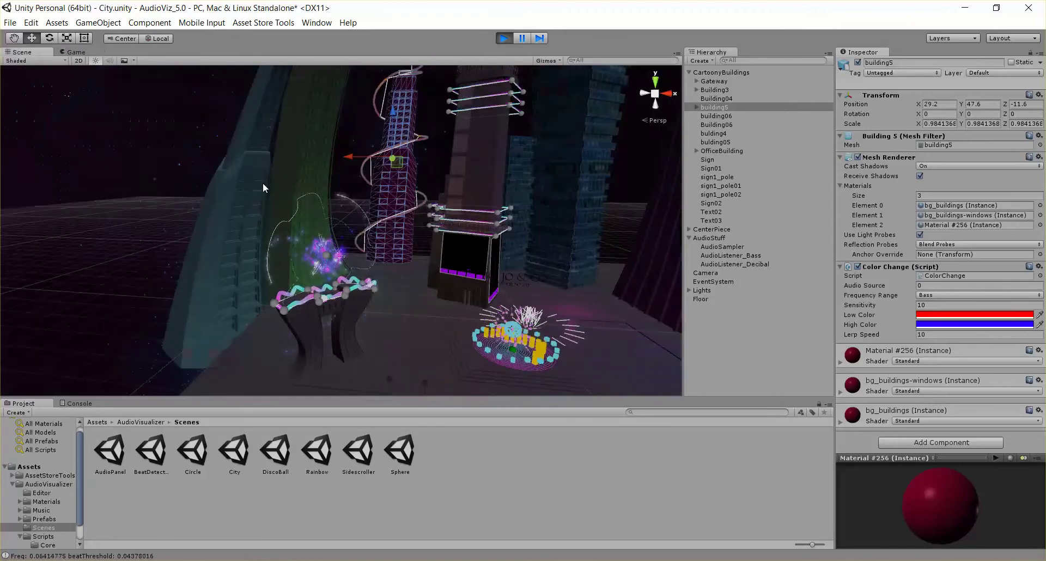
{"action": "left_click", "coordinate": [552, 198]}
{"action": "middle_click_drag", "start_coordinate": [599, 211], "coordinate": [541, 217]}
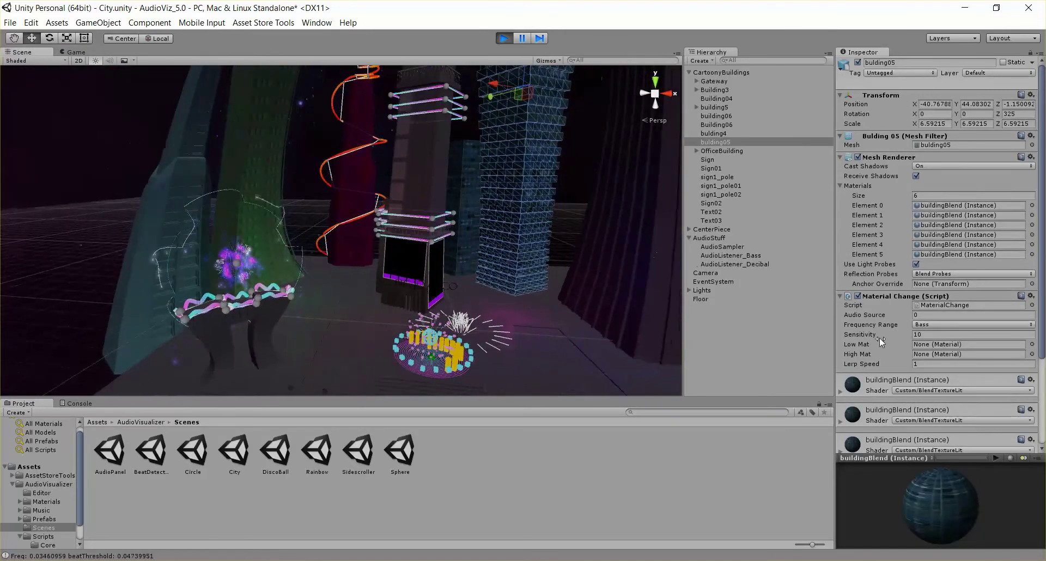
{"action": "scroll", "coordinate": [888, 348], "scroll_direction": "down", "scroll_amount": 5}
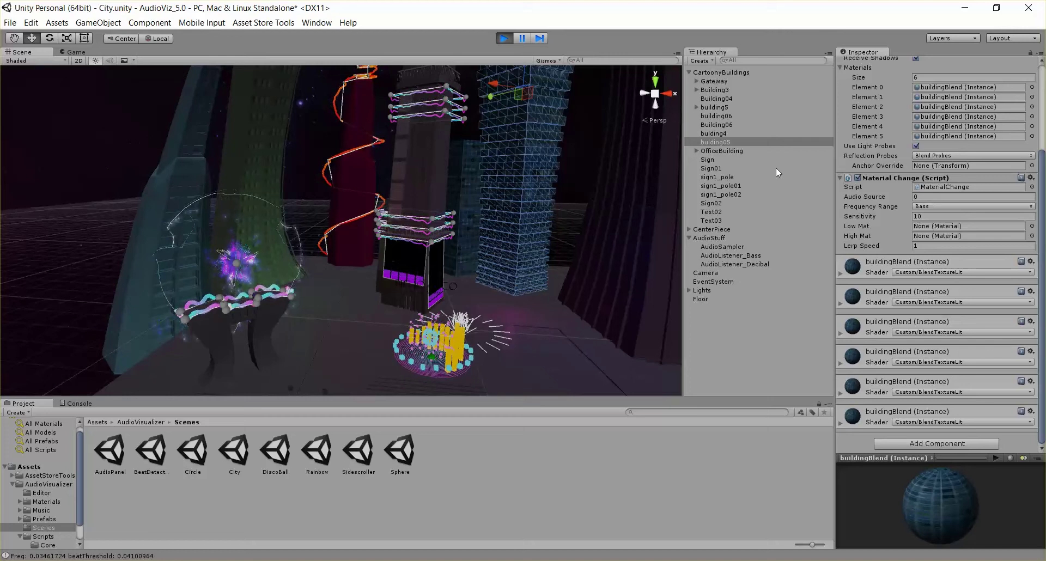
{"action": "left_click", "coordinate": [82, 53]}
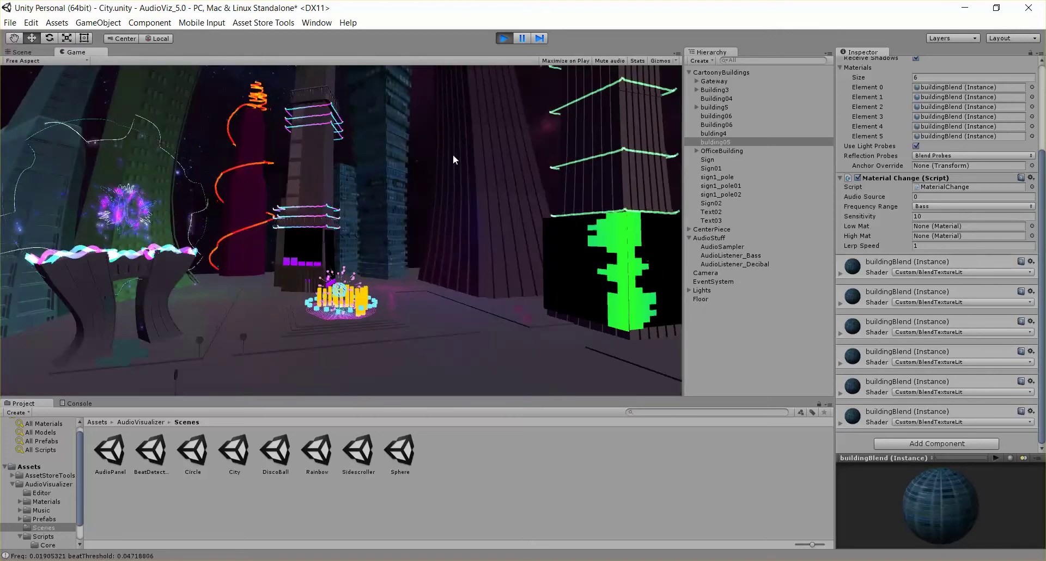
{"action": "left_click", "coordinate": [504, 38]}
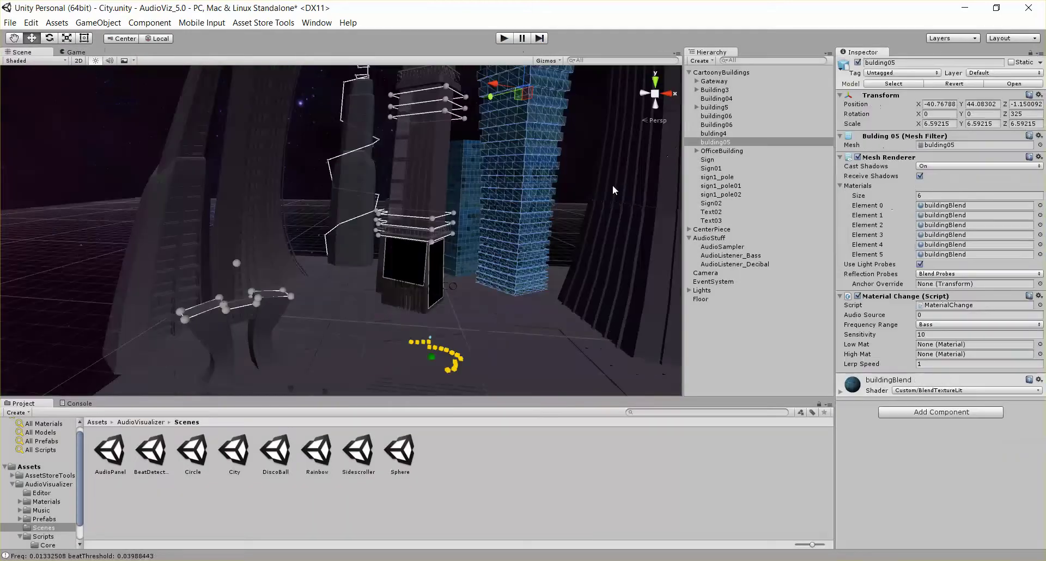
- Open buildingBlend, sweep its Blend to 1 and back to 0, then select AudioListener_Bass
{"action": "left_click", "coordinate": [930, 206]}
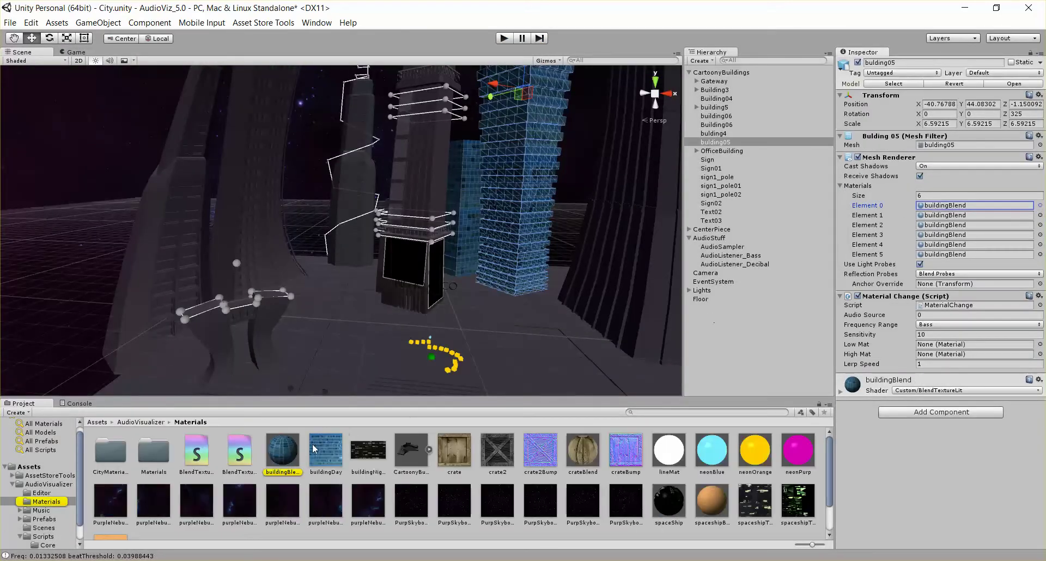
{"action": "left_click", "coordinate": [282, 449]}
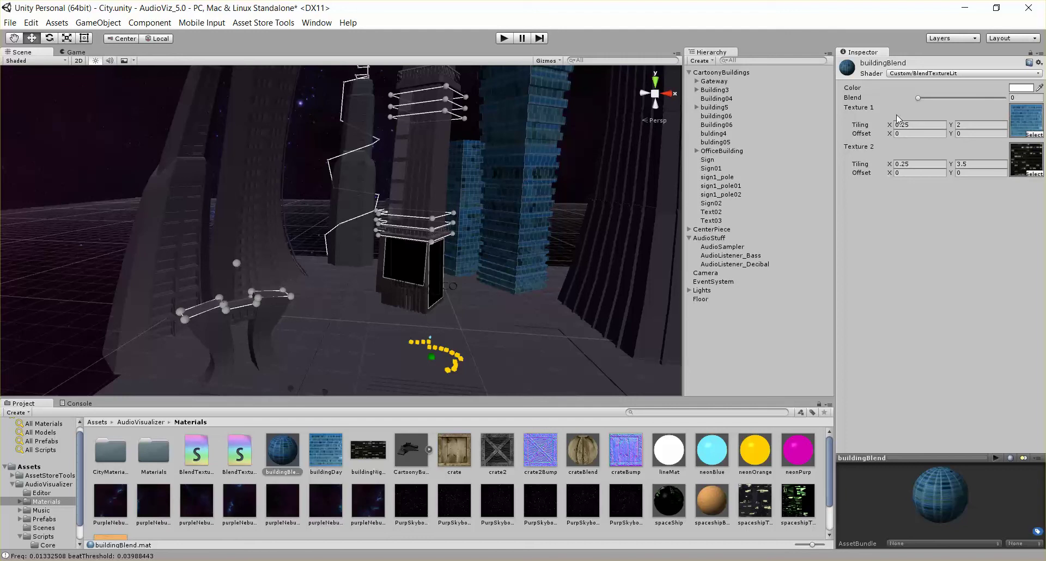
{"action": "left_click_drag", "start_coordinate": [918, 98], "coordinate": [893, 101]}
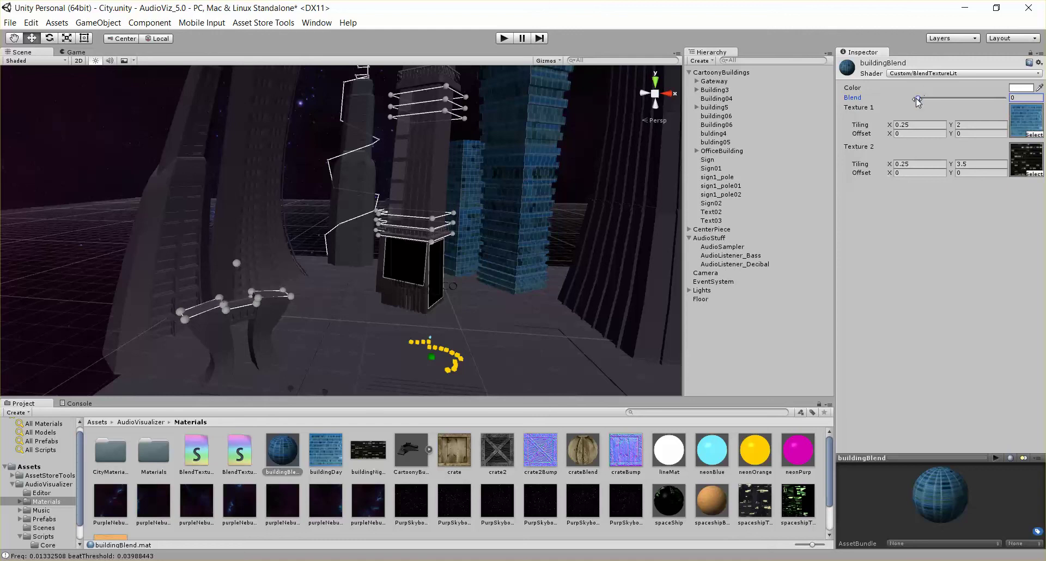
{"action": "left_click_drag", "start_coordinate": [919, 98], "coordinate": [1040, 101]}
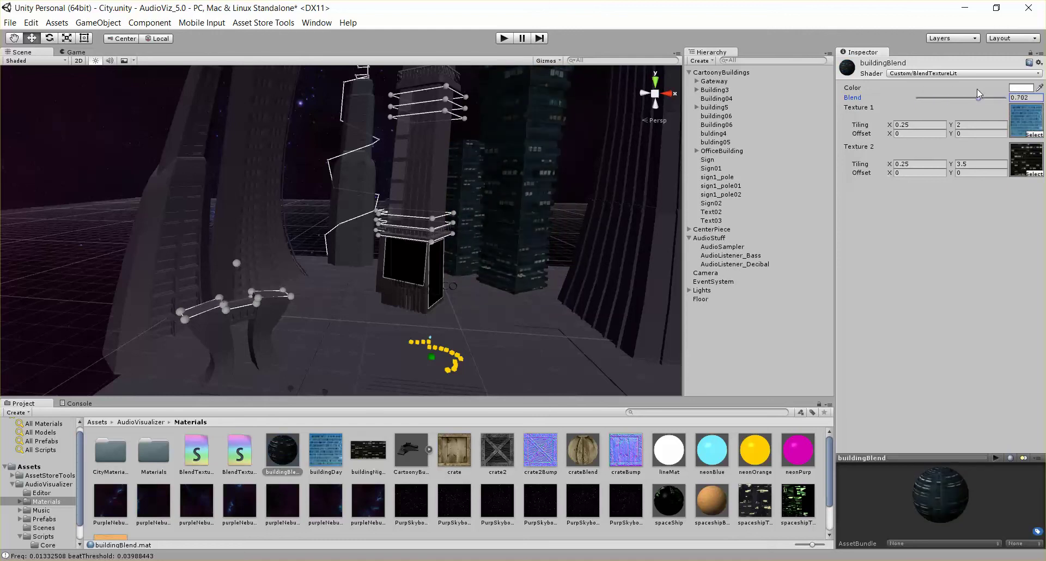
{"action": "left_click_drag", "start_coordinate": [956, 98], "coordinate": [906, 90]}
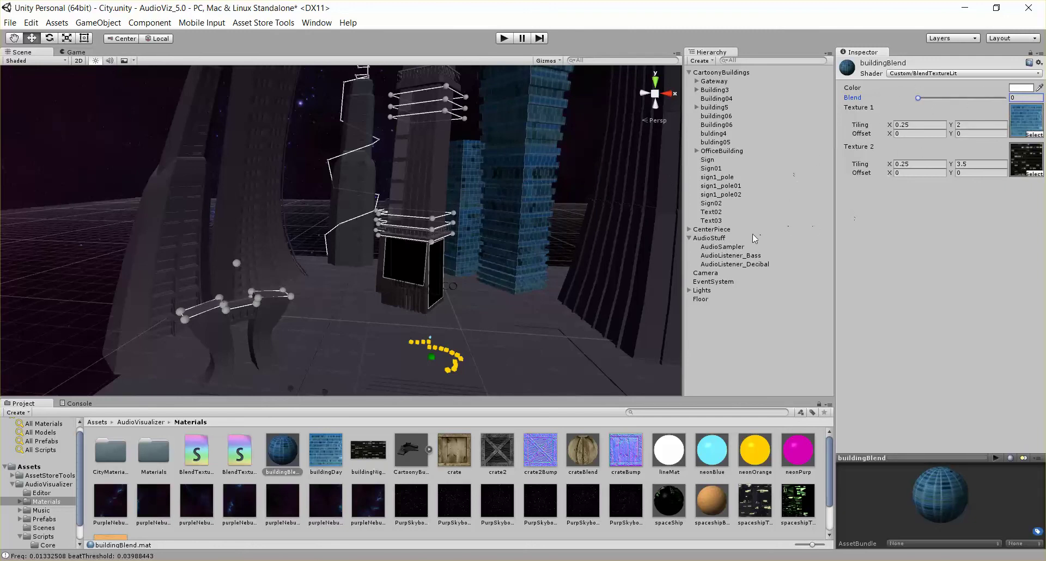
{"action": "left_click", "coordinate": [728, 256]}
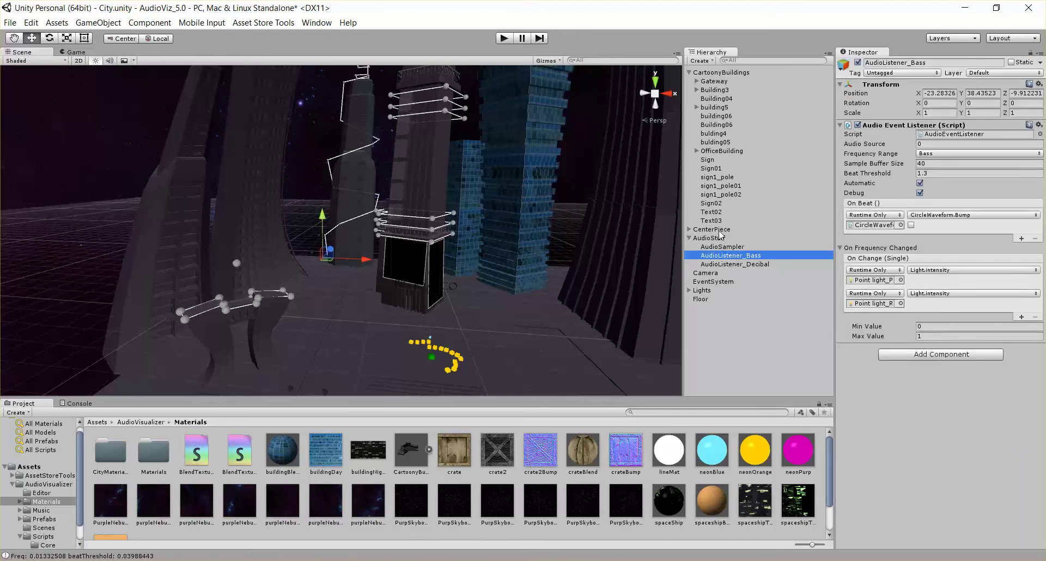
- Select the blue building05 in the Scene view to show its Material Change script
{"action": "left_click", "coordinate": [517, 162]}
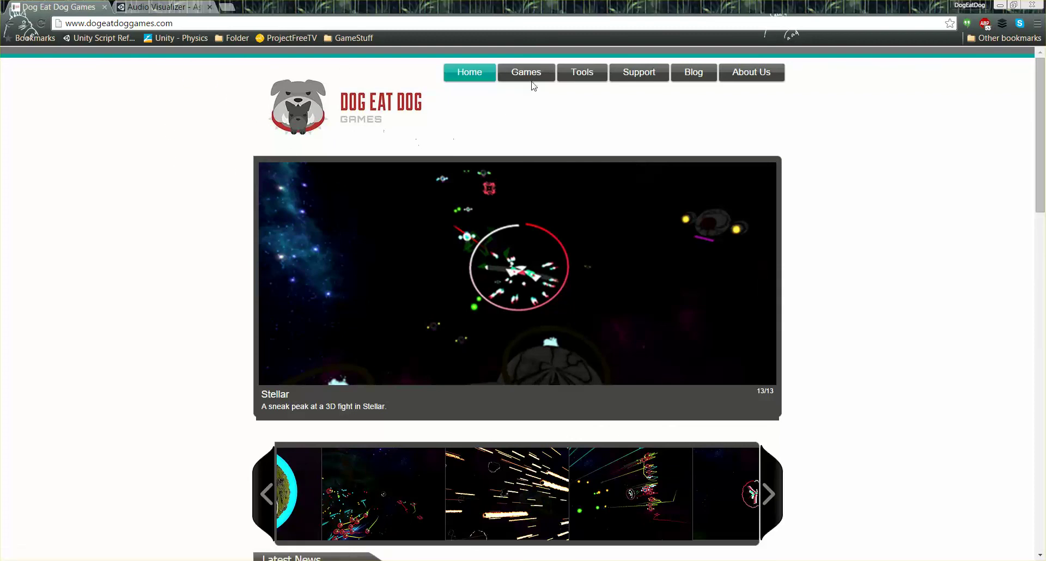
- Bring up the Games and Tools menus on the Dog Eat Dog Games home page
{"action": "mouse_move", "coordinate": [586, 75]}
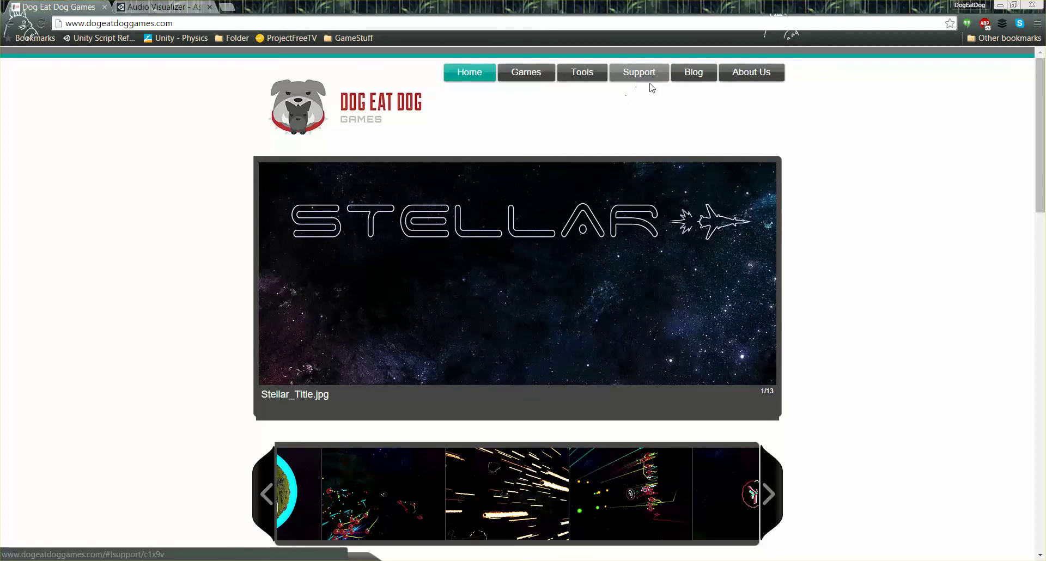
- Switch to the Audio Visualizer Asset Store page and browse its description and package contents
{"action": "left_click", "coordinate": [156, 7]}
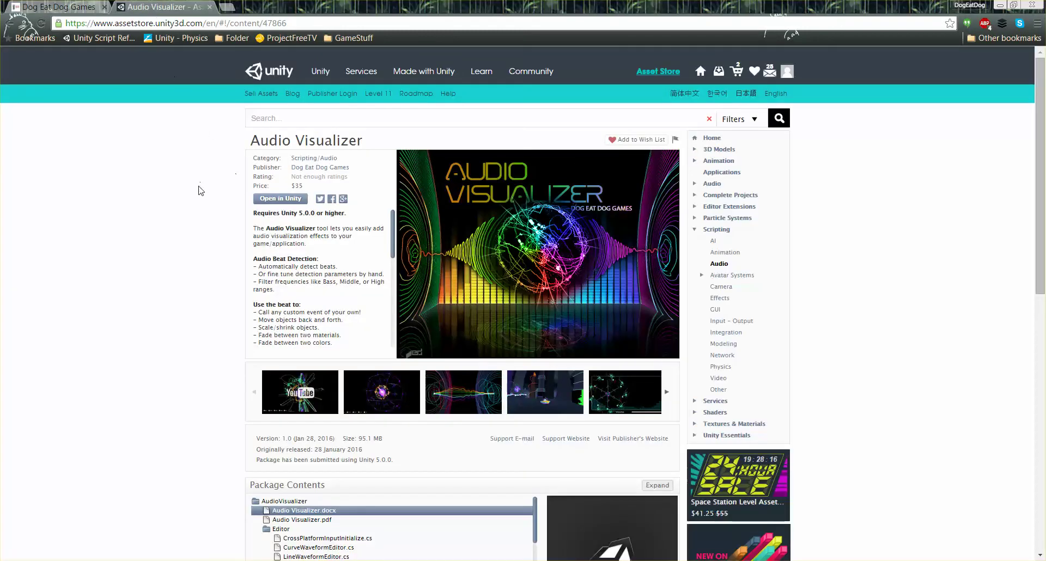
{"action": "scroll", "coordinate": [200, 191], "scroll_direction": "down", "scroll_amount": 2}
{"action": "scroll", "coordinate": [191, 196], "scroll_direction": "up", "scroll_amount": 2}
{"action": "scroll", "coordinate": [393, 253], "scroll_direction": "down", "scroll_amount": 1}
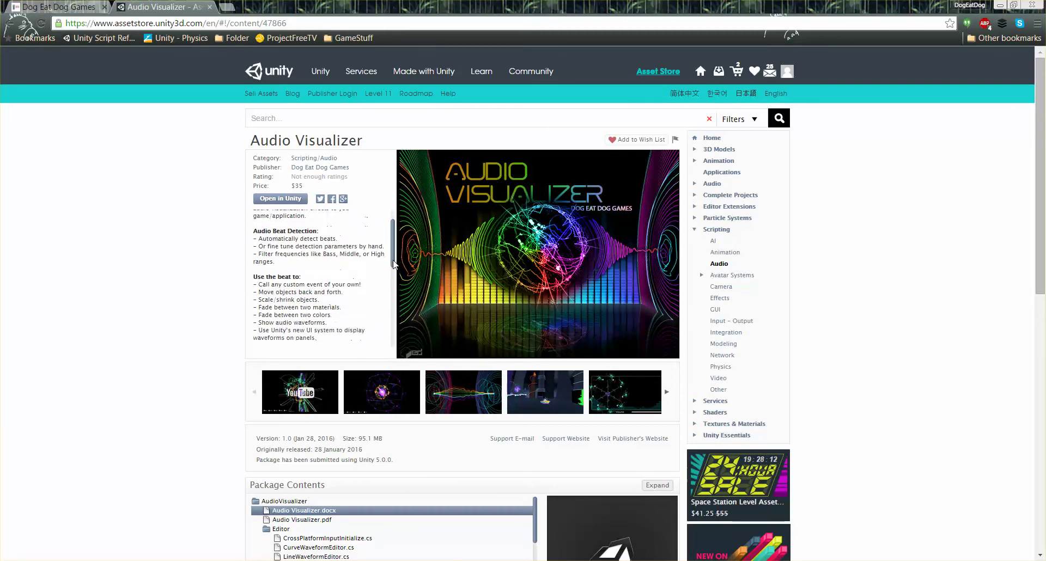
{"action": "scroll", "coordinate": [393, 234], "scroll_direction": "up", "scroll_amount": 1}
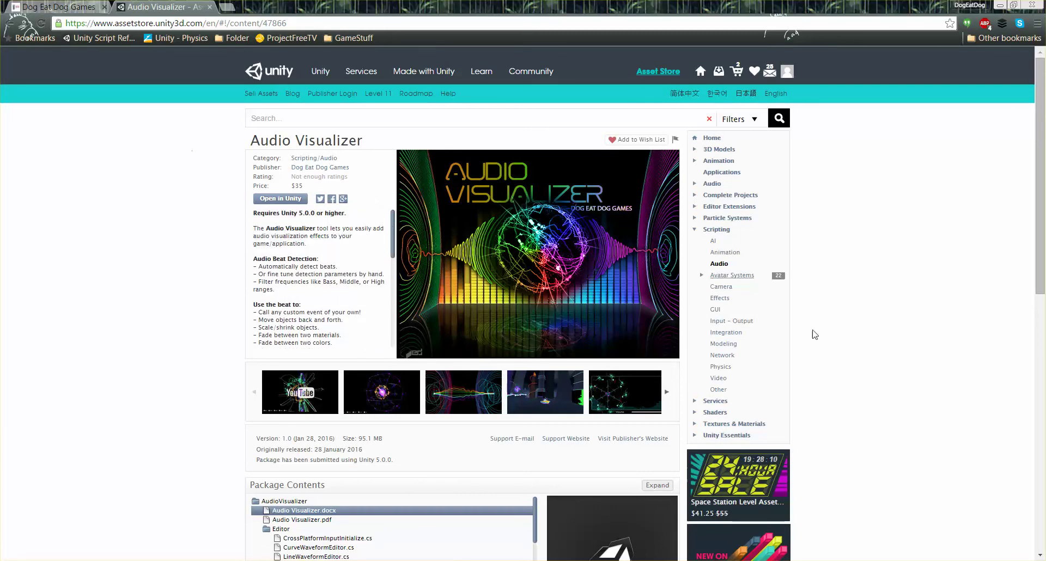